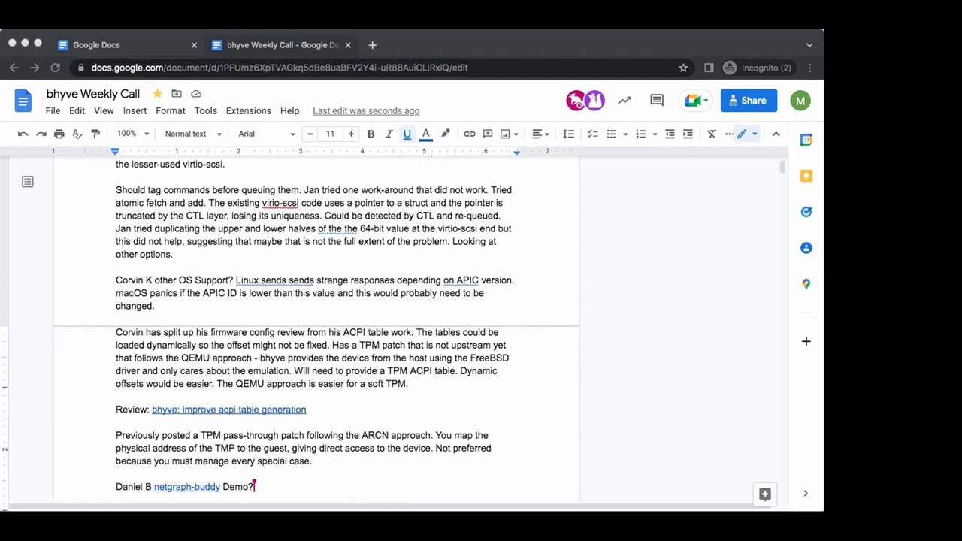
pyautogui.scroll(-2, 397, 376)
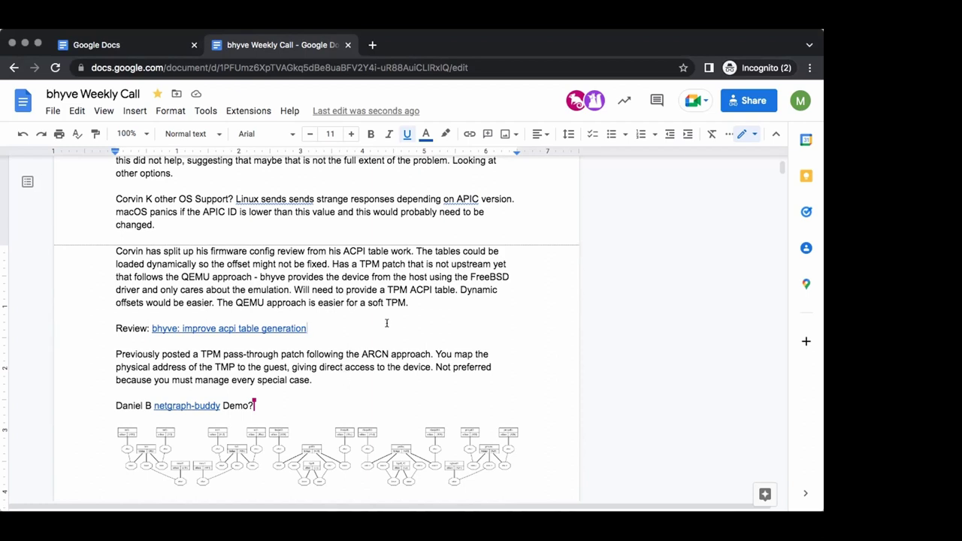
pyautogui.click(378, 375)
pyautogui.click(376, 324)
pyautogui.click(361, 338)
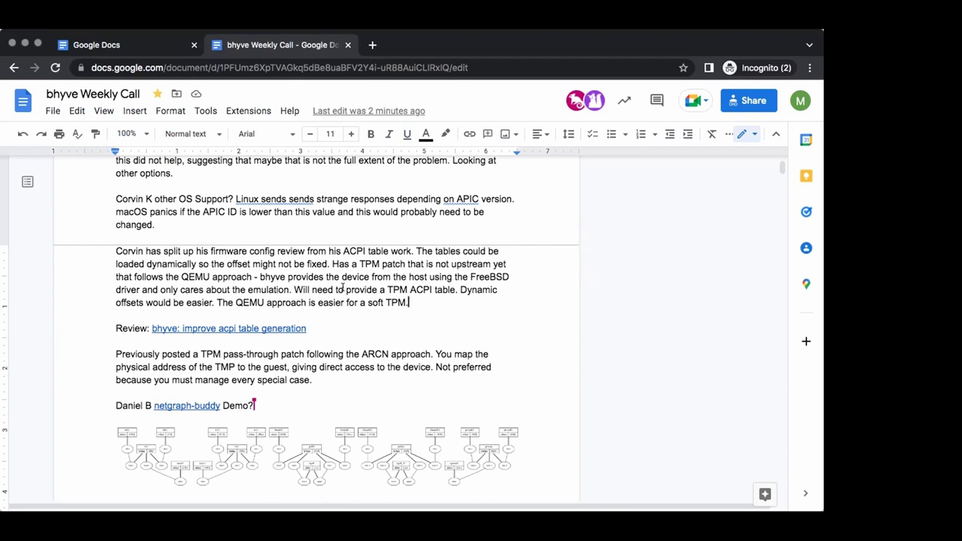
# - Cut the three MD lines below the netgraph-buddy diagram and paste them above it, followed by an empty line
pyautogui.scroll(-1, 343, 290)
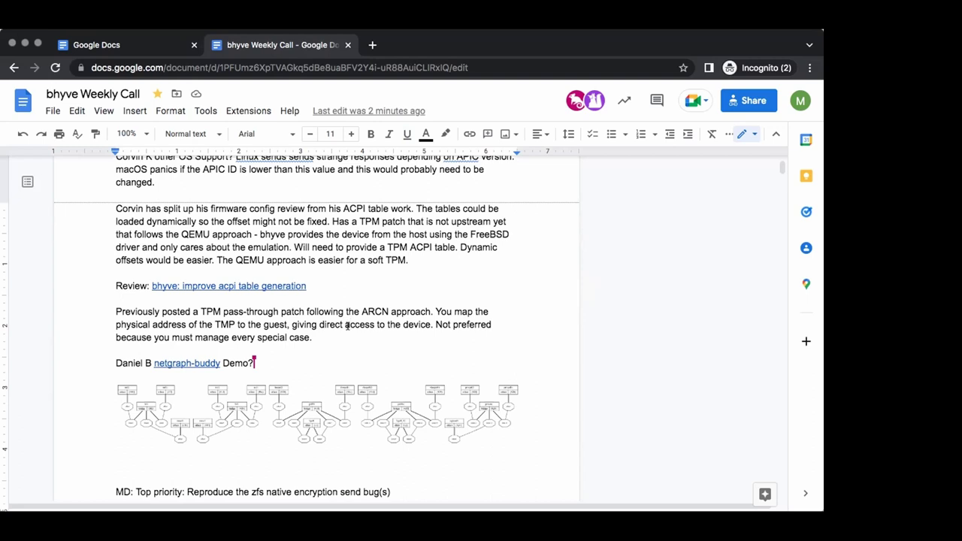
pyautogui.click(347, 331)
pyautogui.scroll(-3, 366, 325)
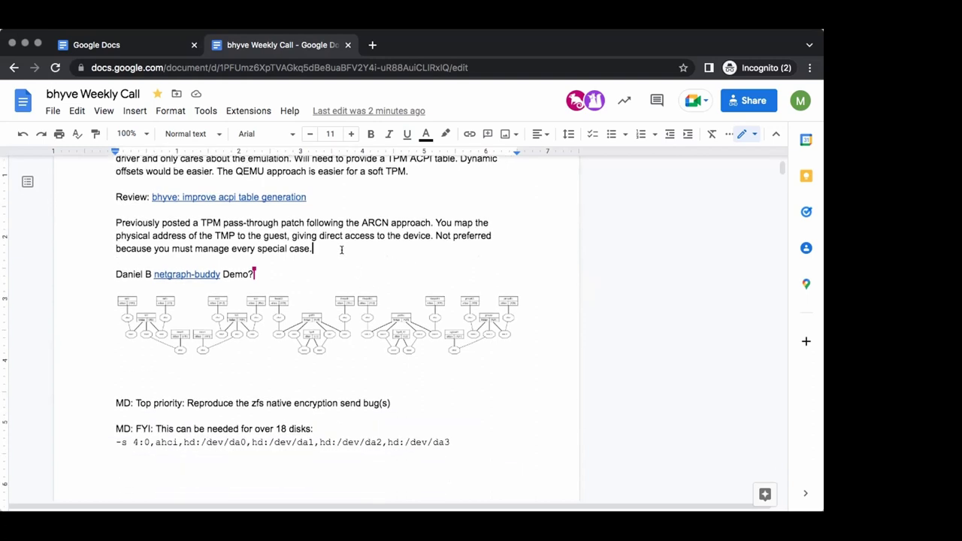
pyautogui.press('Down')
pyautogui.press('Down')
pyautogui.click(324, 366)
pyautogui.scroll(-1, 345, 411)
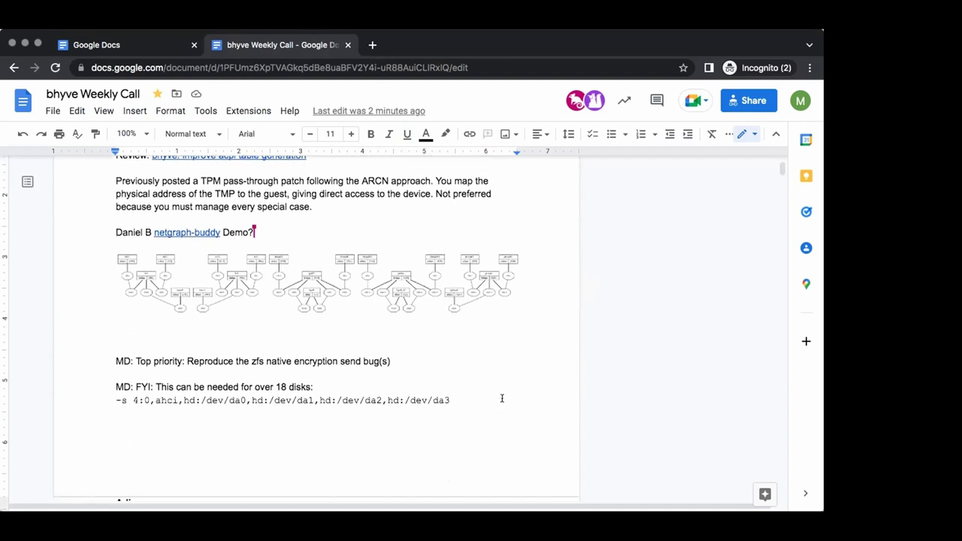
pyautogui.moveTo(478, 397); pyautogui.dragTo(54, 356)
pyautogui.hotkey('ctrl', 'c')
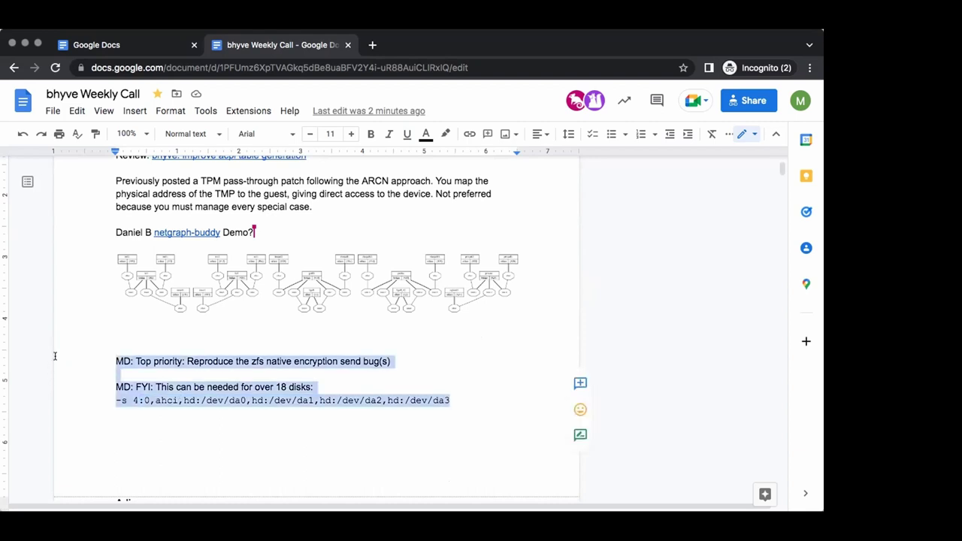
pyautogui.press('BackSpace')
pyautogui.click(111, 239)
pyautogui.press('Return')
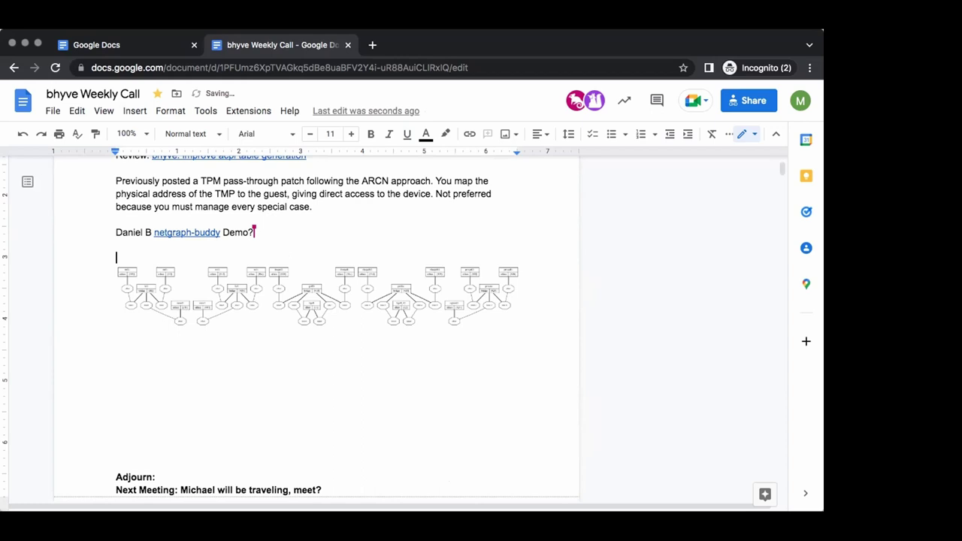
pyautogui.hotkey('ctrl', 'v')
pyautogui.press('Return')
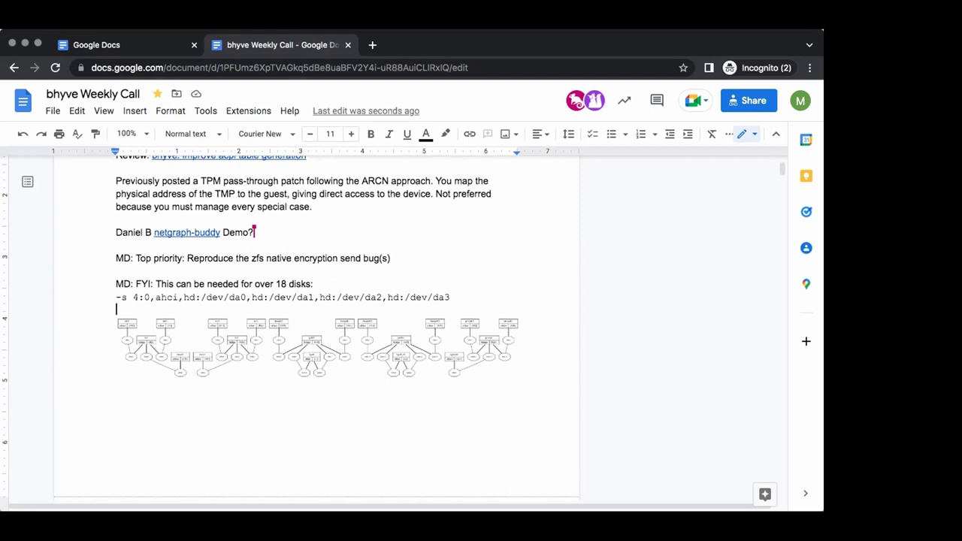
# - Insert an empty line above the diagram, separating it from the 18-disk ahci command line
pyautogui.moveTo(450, 298); pyautogui.dragTo(78, 297)
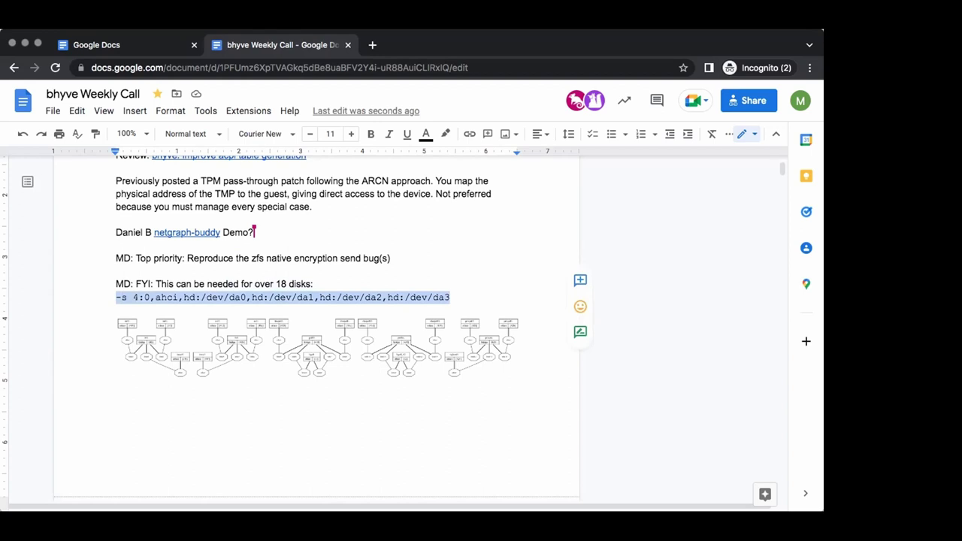
pyautogui.click(394, 287)
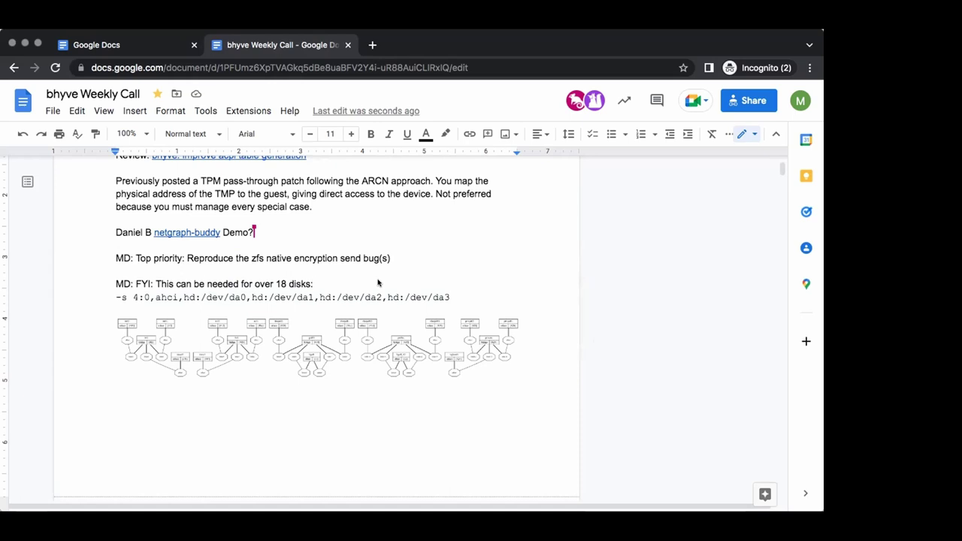
pyautogui.press('Down')
pyautogui.press('Down')
pyautogui.press('Down')
pyautogui.press('Up')
pyautogui.press('Return')
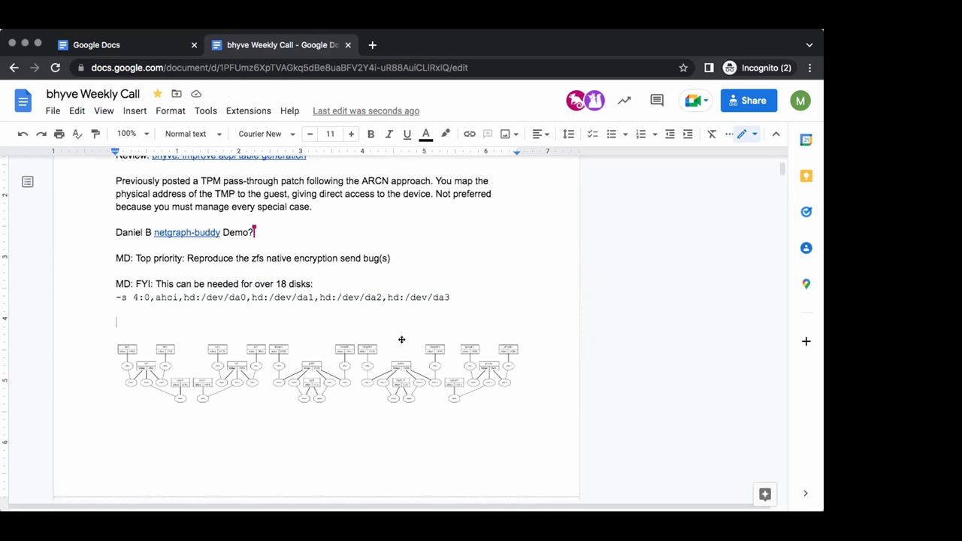
# - Move the netgraph-buddy demo line to just above the diagram and delete its trailing question mark
pyautogui.click(268, 231)
pyautogui.moveTo(269, 230); pyautogui.dragTo(75, 232)
pyautogui.hotkey('ctrl', 'c')
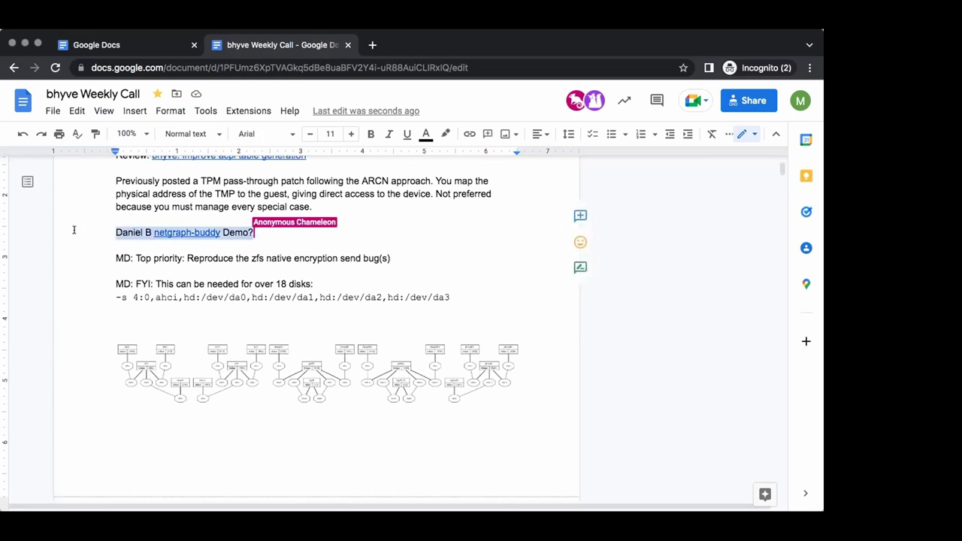
pyautogui.press('BackSpace')
pyautogui.click(122, 313)
pyautogui.hotkey('ctrl', 'v')
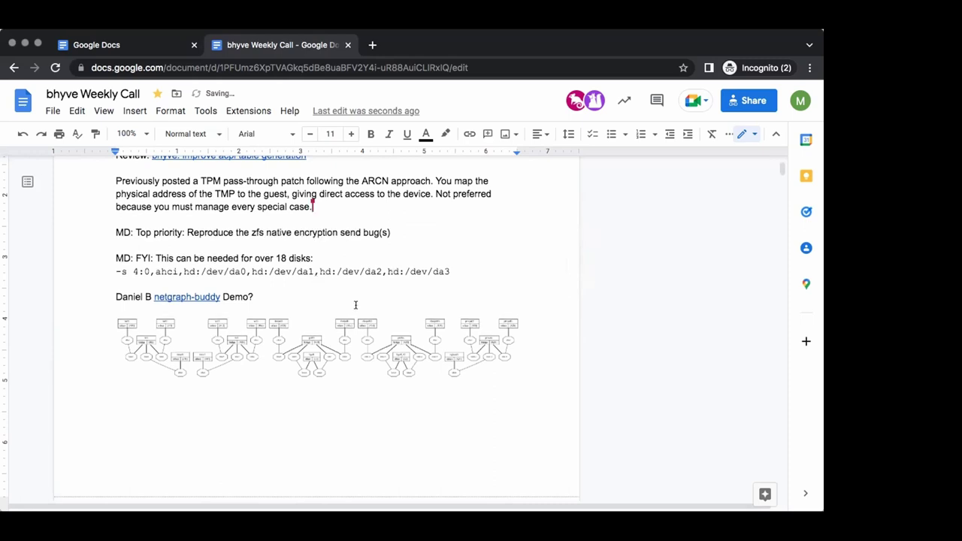
pyautogui.press('BackSpace')
# - Put the caret on a fresh plain-text line below the diagram
pyautogui.click(256, 423)
pyautogui.press('Down')
pyautogui.scroll(-2, 315, 323)
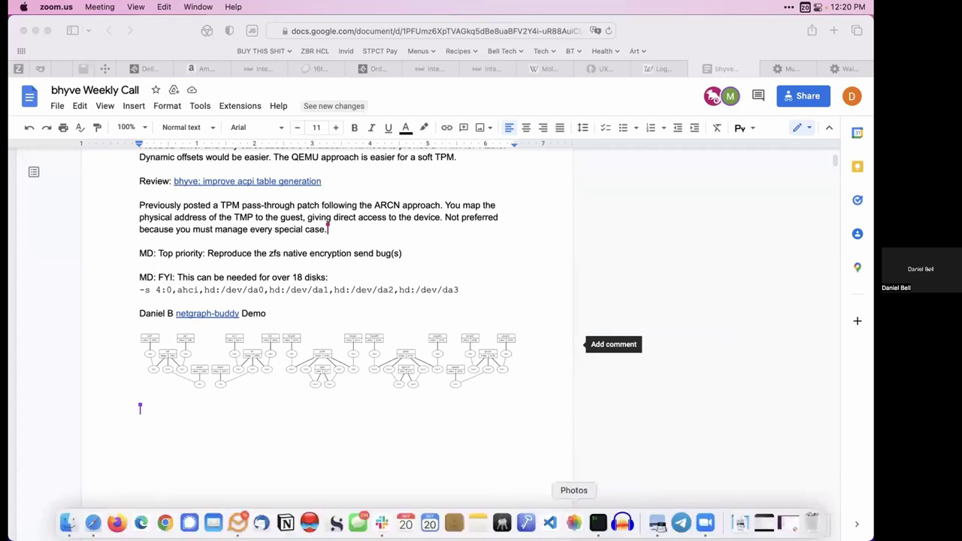
# - Bring the ssh terminal with the ngctl list output of 8 netgraph nodes to the front
pyautogui.click(599, 522)
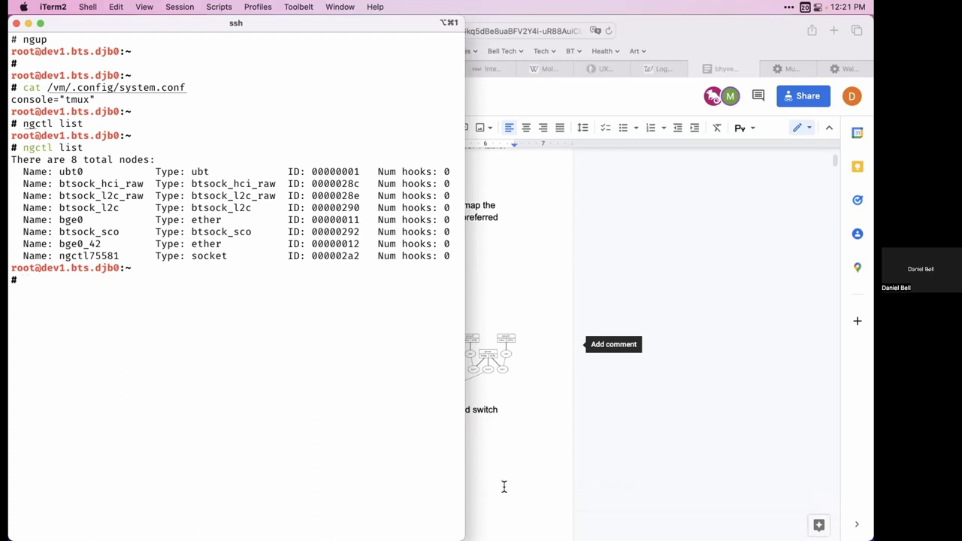
# - Open dev1.png from the Downloads stack in Preview to show the bge0 and bge0_42 graph
pyautogui.click(740, 523)
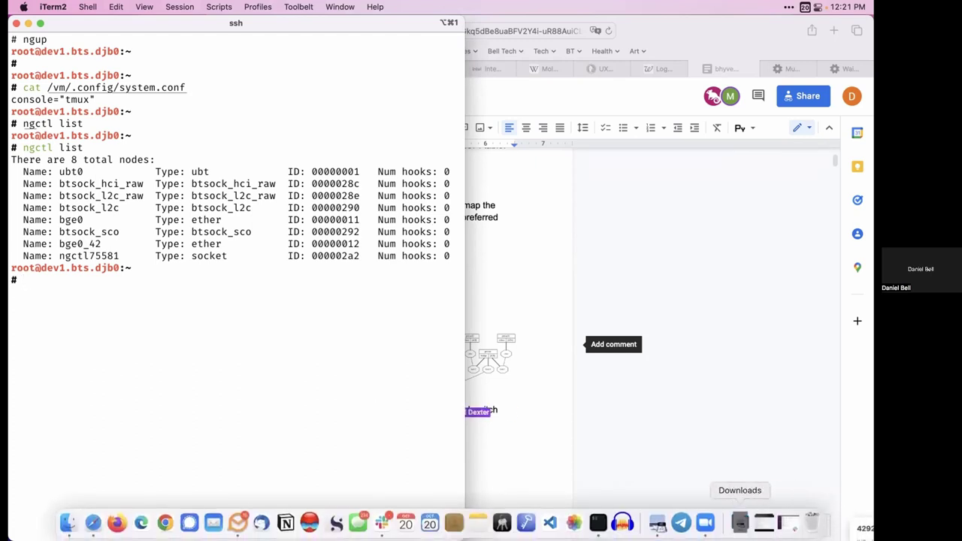
pyautogui.click(358, 139)
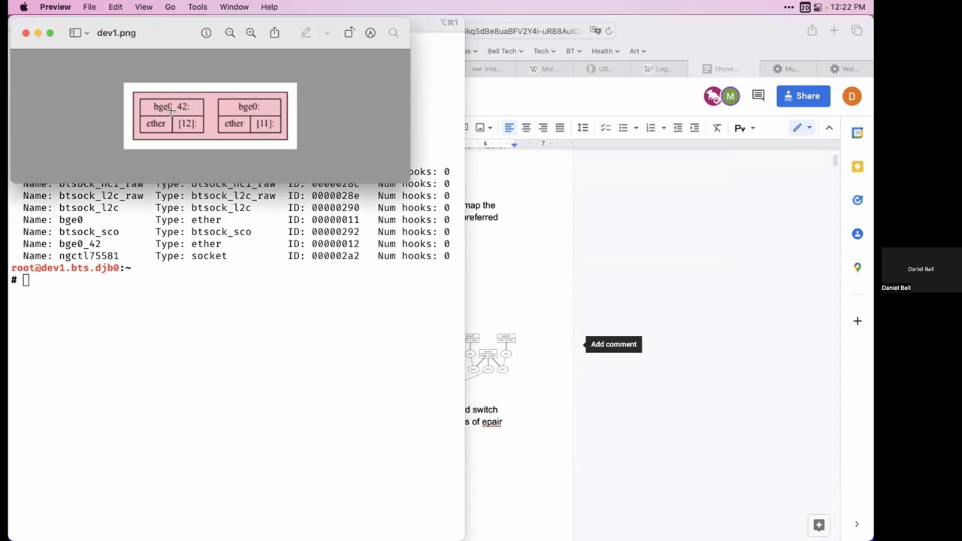
# - Close the dev1.png Preview window to reveal the ssh terminal
pyautogui.click(25, 32)
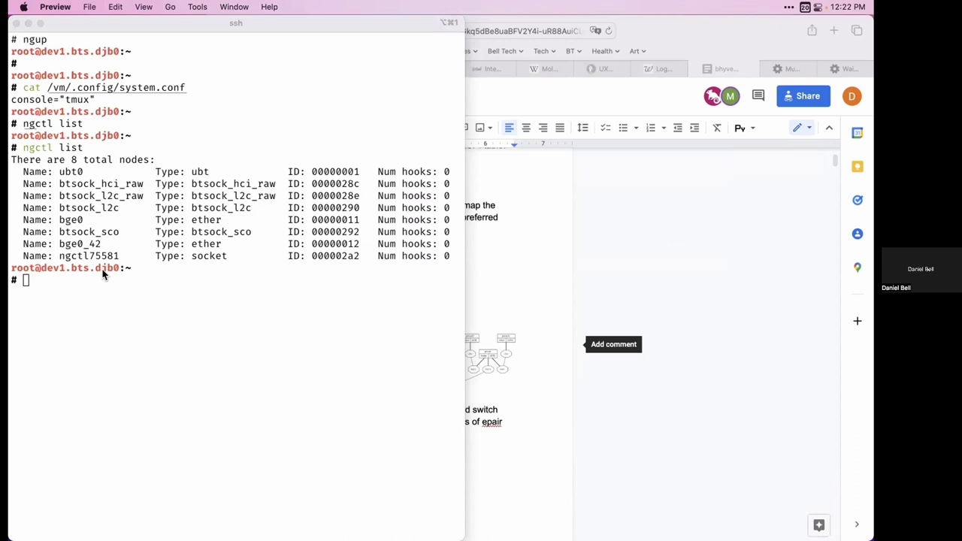
# - Run ls /jail/ in the terminal to list its contents
pyautogui.click(181, 345)
pyautogui.write('ls /jail/')
pyautogui.press('Return')
# - Rerun the listing for /vm/ and highlight the .Deb11 and .skel entries
pyautogui.press('Up')
pyautogui.press('Left')
pyautogui.press('Left')
pyautogui.press('Left')
pyautogui.press('Left')
pyautogui.hotkey('ctrl', 'k')
pyautogui.press('BackSpace')
pyautogui.write('vm/')
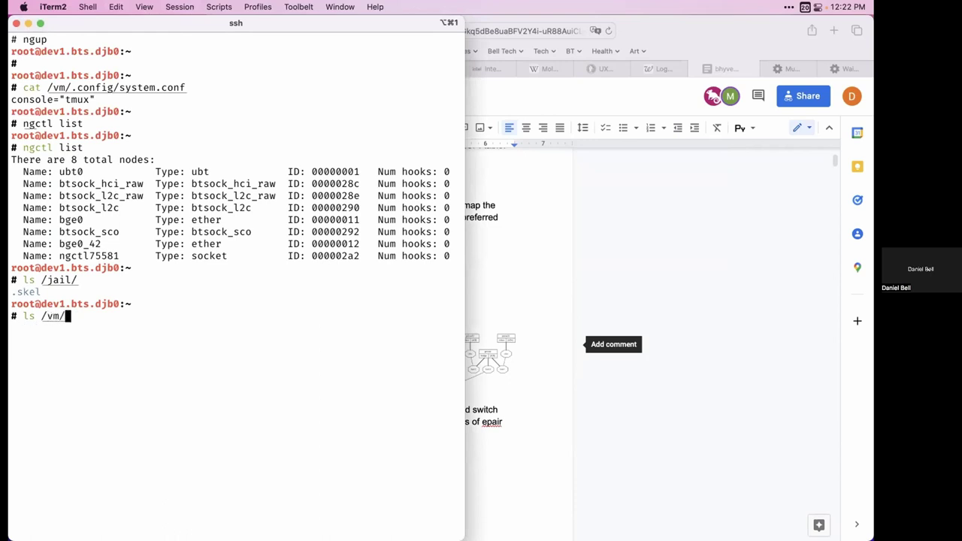
pyautogui.press('Return')
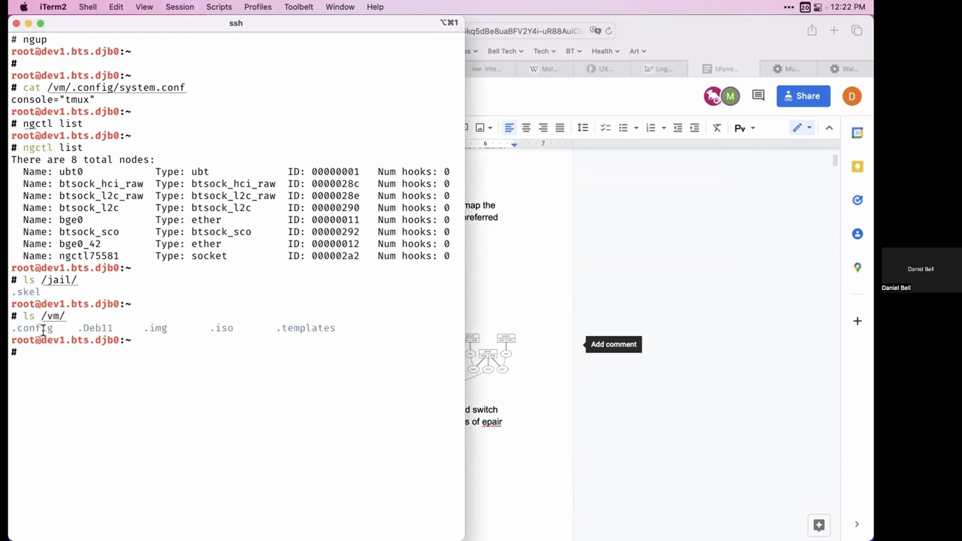
pyautogui.doubleClick(82, 326)
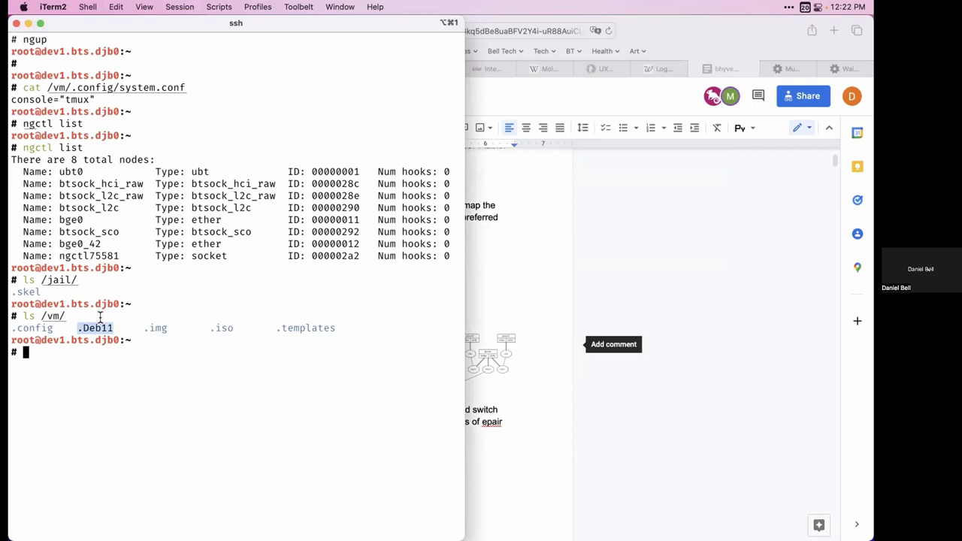
pyautogui.doubleClick(23, 291)
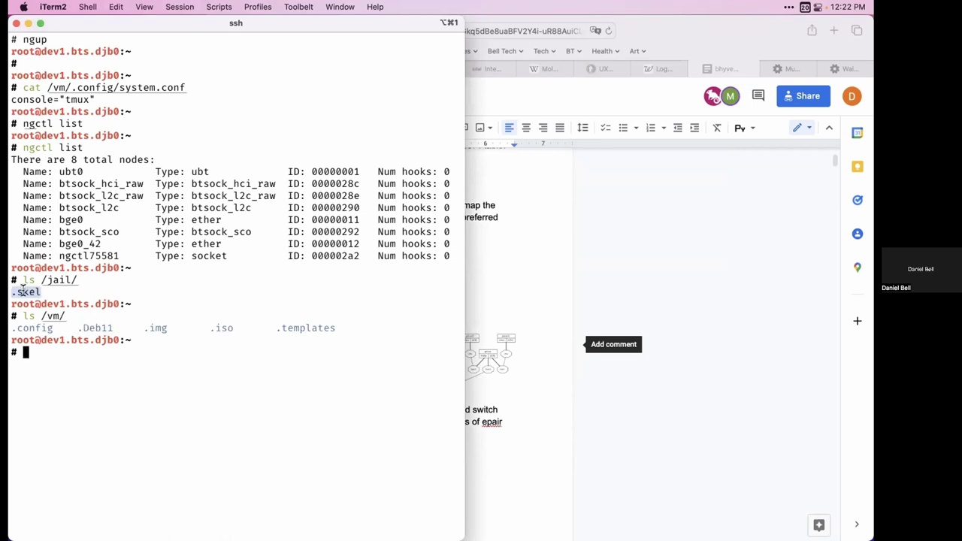